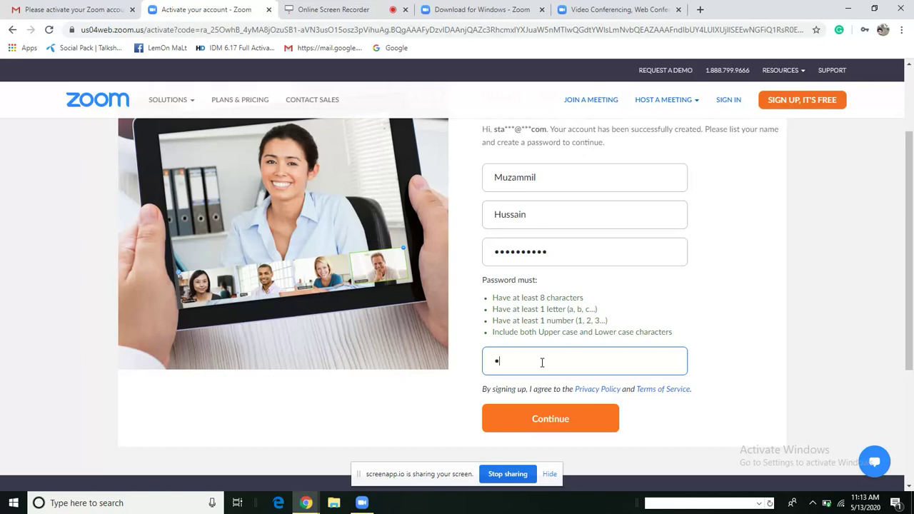
# Enter the confirmed account password and submit the Zoom activation form.
pyautogui.write('•••••••••')
pyautogui.click(544, 423)
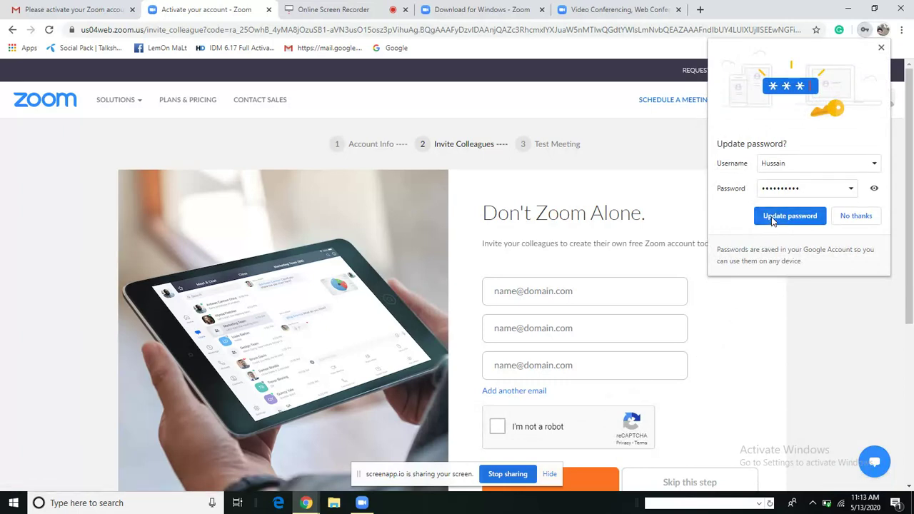
# Pass the robot check, decline Chrome's password update, and skip inviting colleagues.
pyautogui.click(497, 433)
pyautogui.click(860, 220)
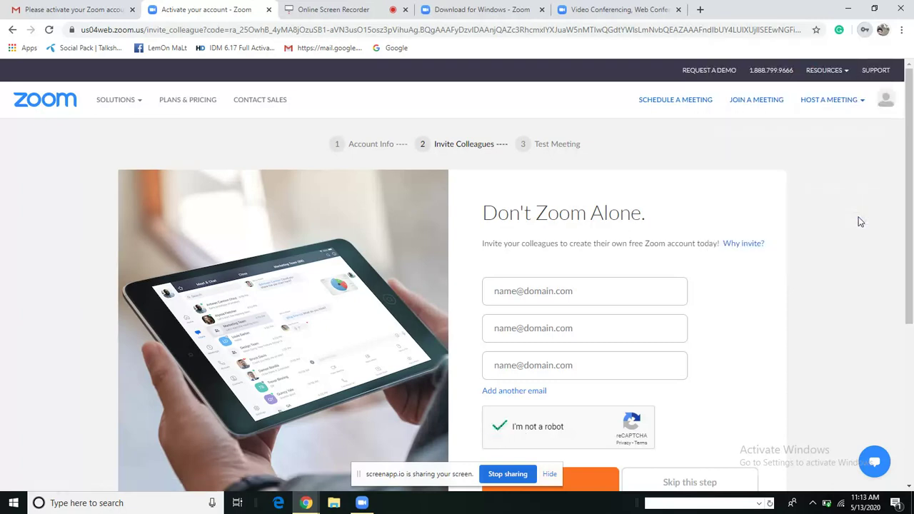
pyautogui.scroll(-2, 793, 304)
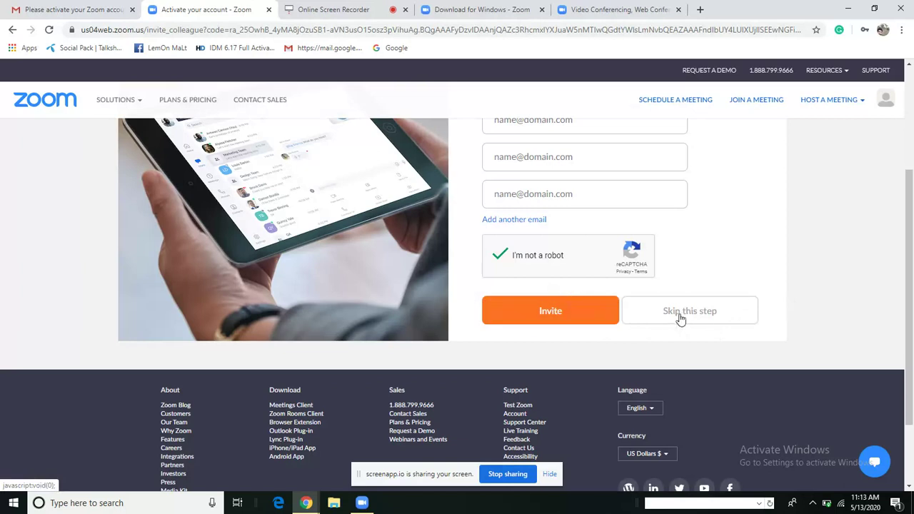
pyautogui.scroll(1, 680, 319)
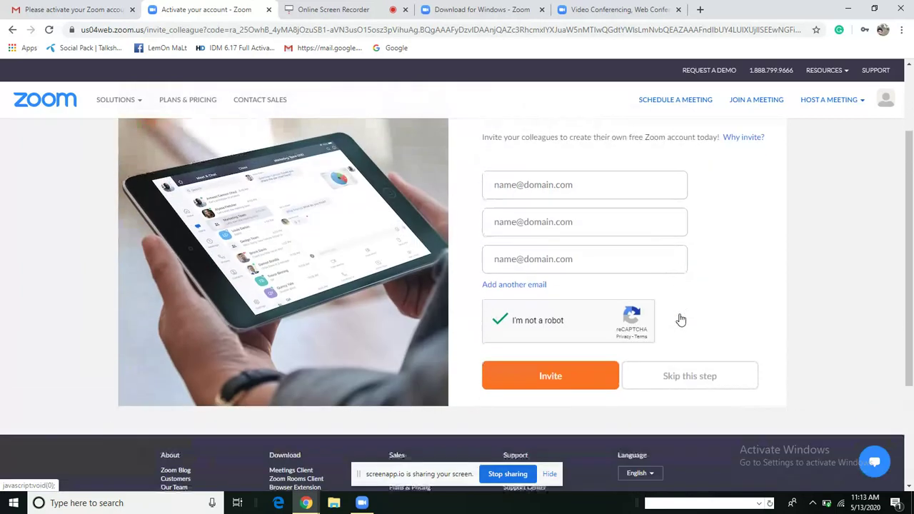
pyautogui.scroll(-1, 680, 319)
pyautogui.click(679, 319)
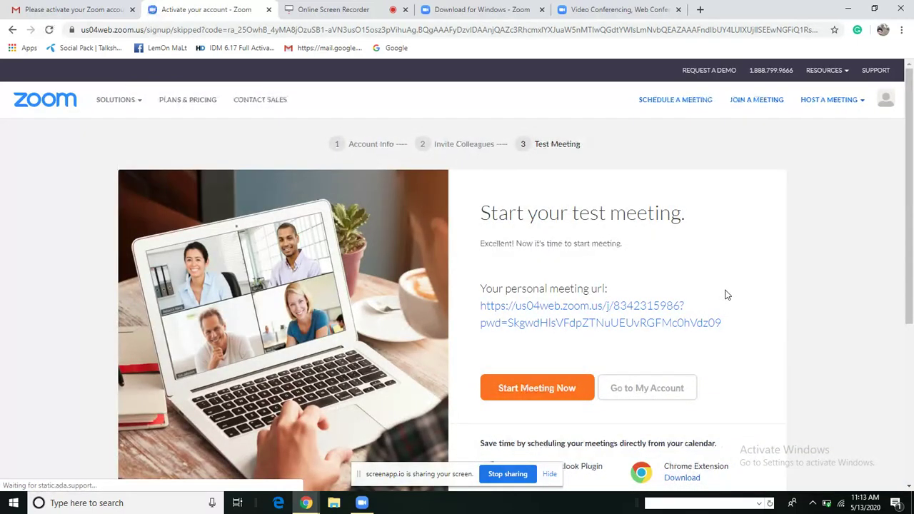
# Go to My Account from the test meeting page and review the profile details.
pyautogui.scroll(-3, 726, 295)
pyautogui.scroll(2, 726, 295)
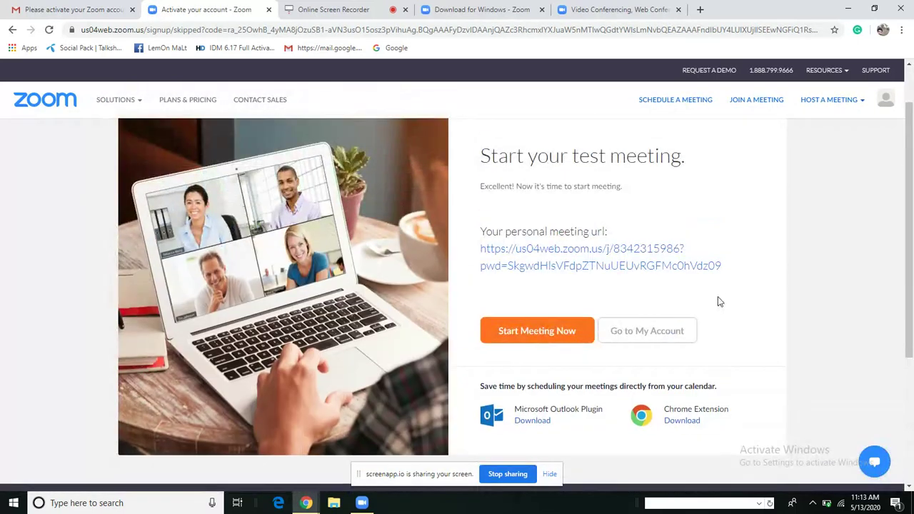
pyautogui.click(665, 337)
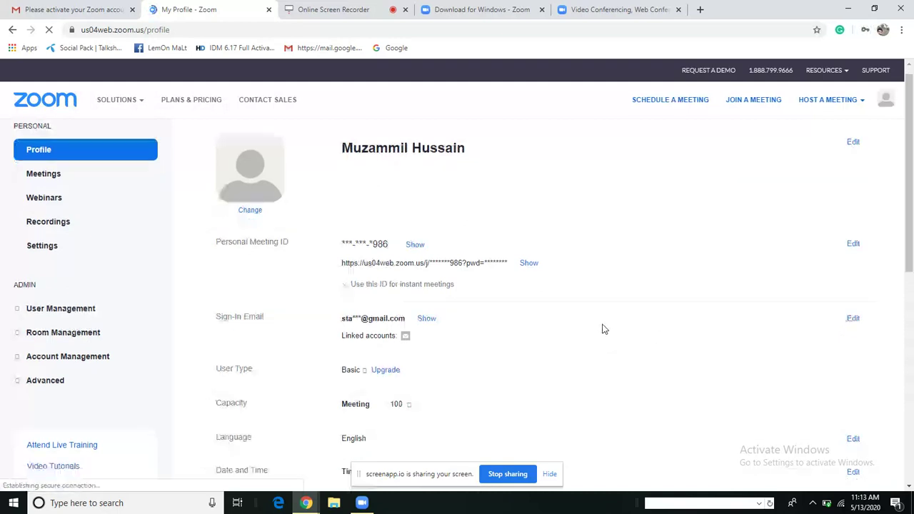
pyautogui.scroll(-3, 602, 328)
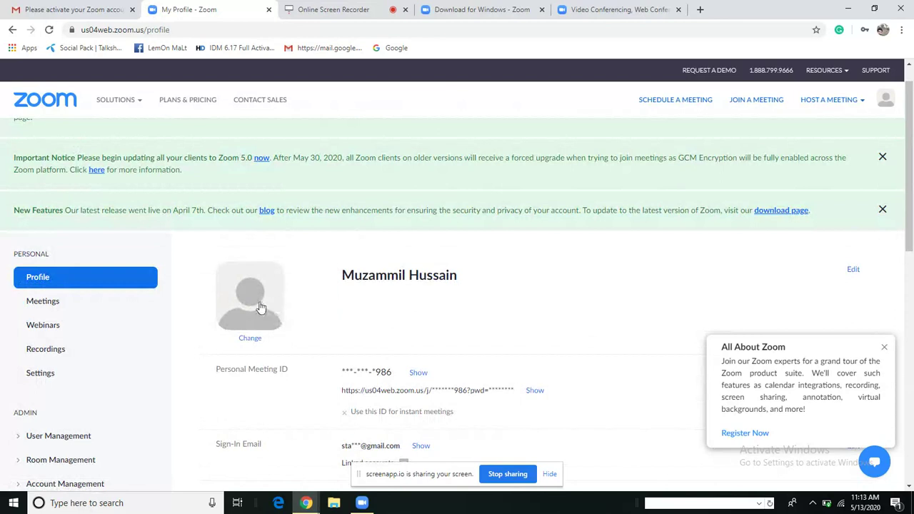
pyautogui.scroll(-2, 481, 327)
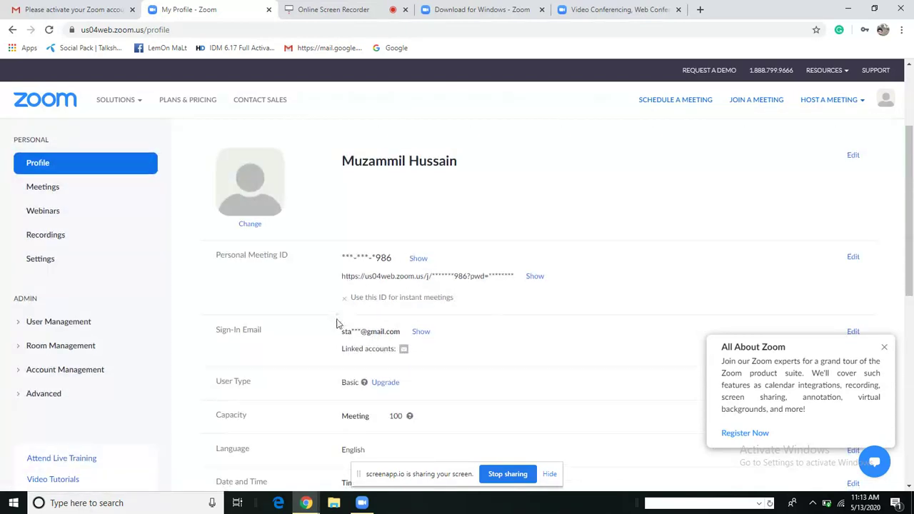
pyautogui.scroll(-2, 478, 342)
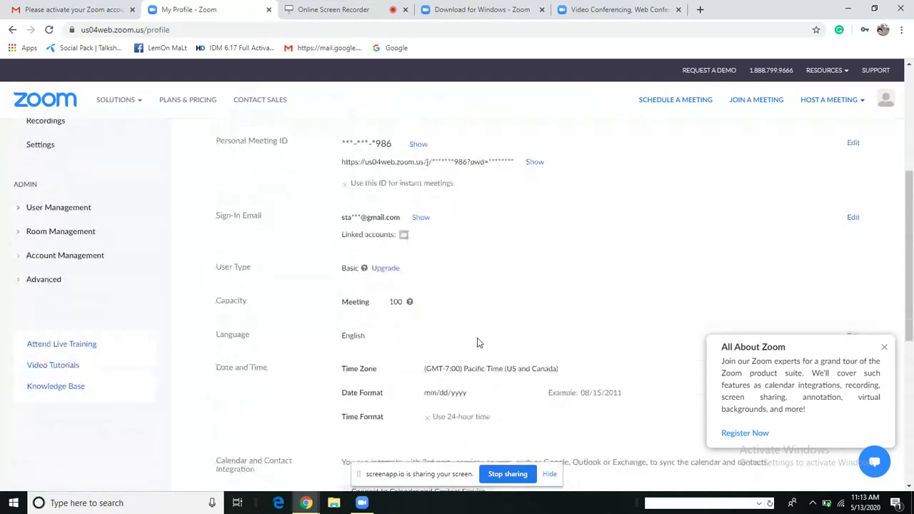
pyautogui.scroll(2, 479, 342)
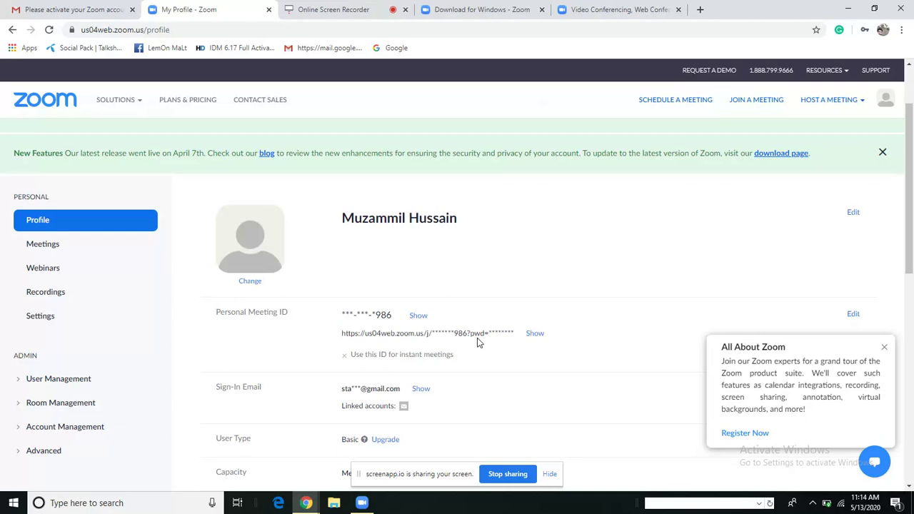
# Find 'zoom' in Windows search and launch the Zoom desktop app.
pyautogui.click(140, 507)
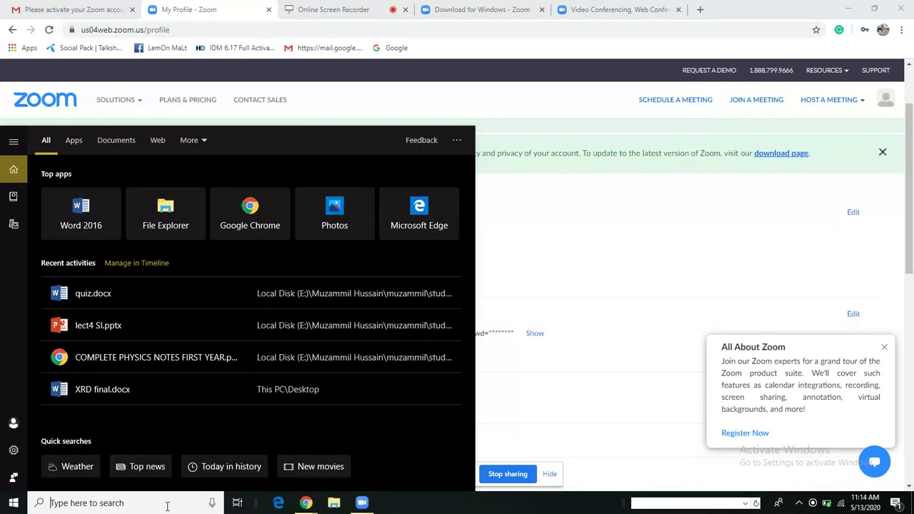
pyautogui.write('zoom')
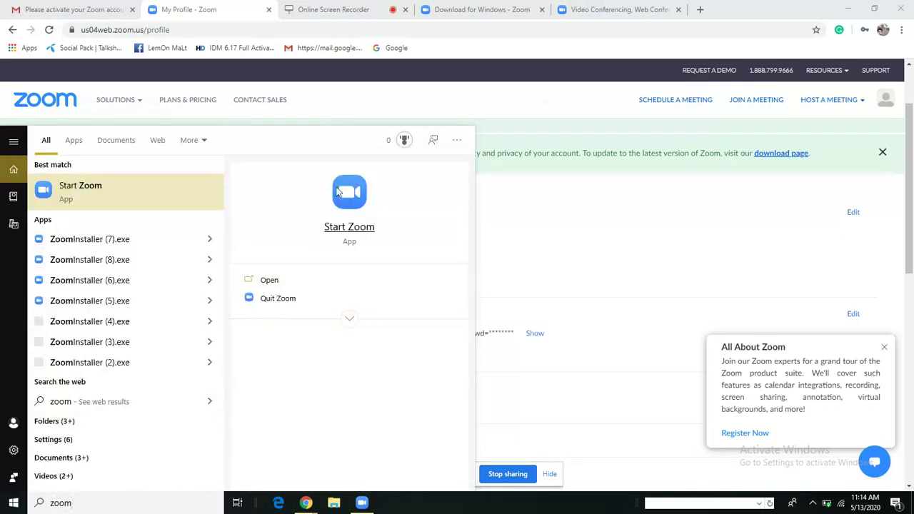
pyautogui.click(357, 213)
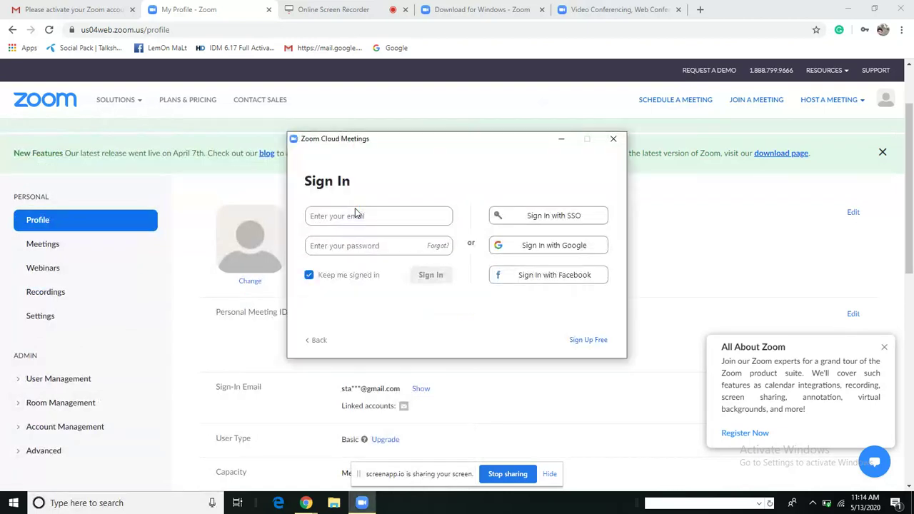
# Sign in with the account's pasted e-mail address and password.
pyautogui.click(391, 220)
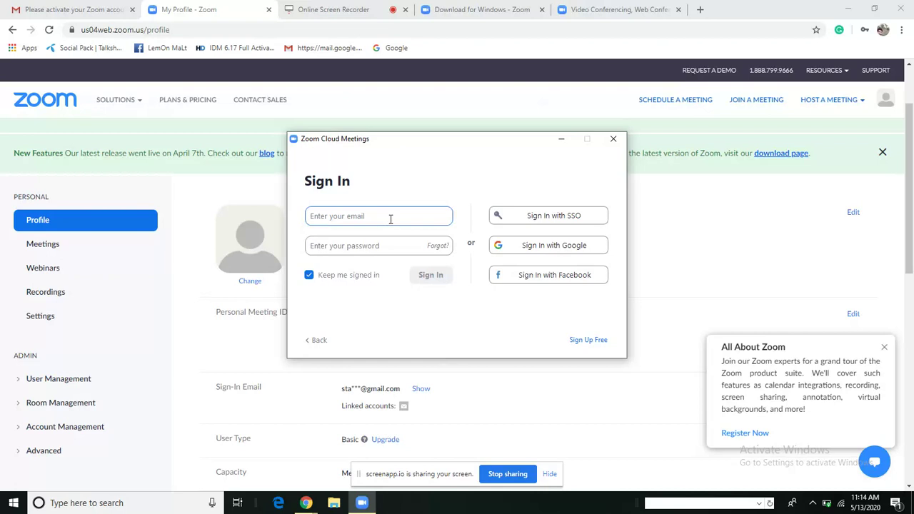
pyautogui.hotkey('ctrl', 'v')
pyautogui.click(383, 245)
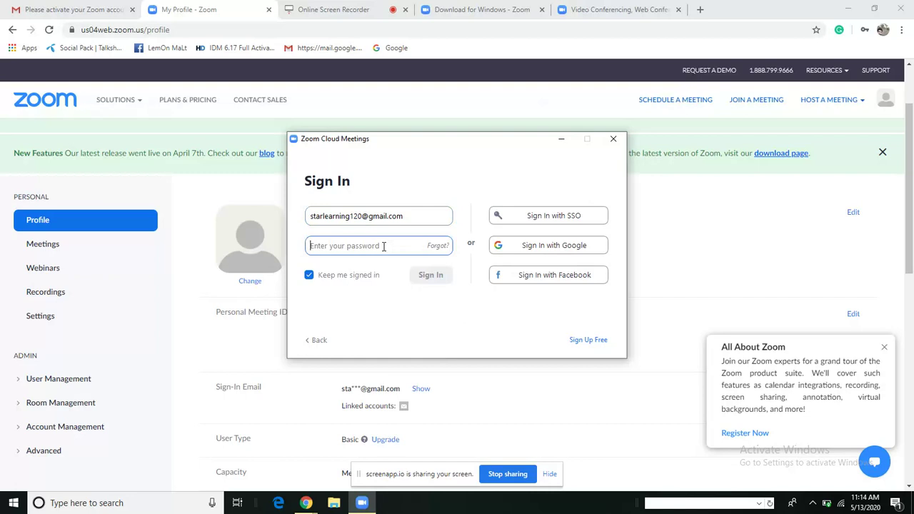
pyautogui.write('****')
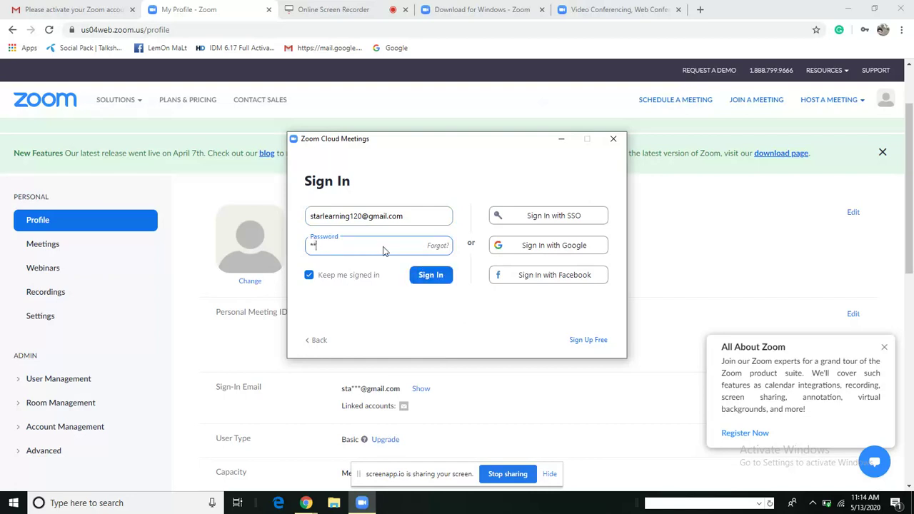
pyautogui.write('*****')
pyautogui.click(431, 275)
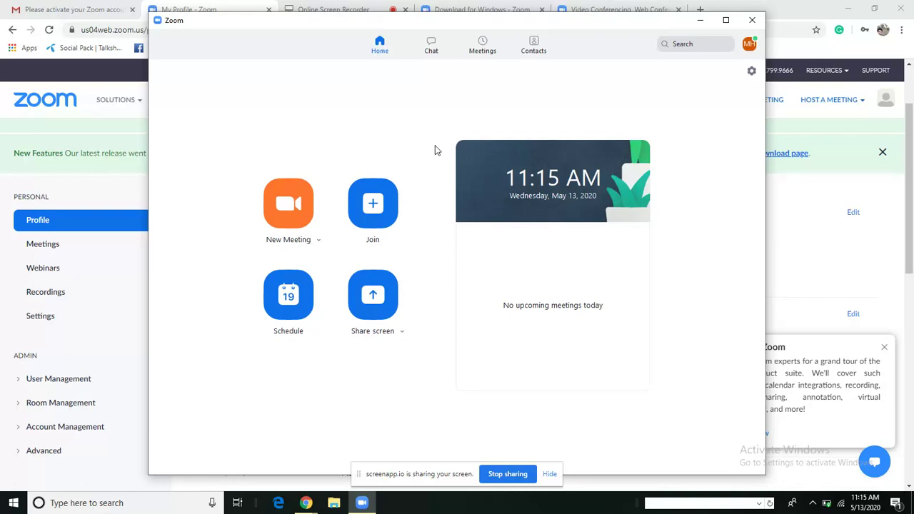
# Join a meeting by entering its meeting ID with 'Turn off my video' checked.
pyautogui.click(373, 203)
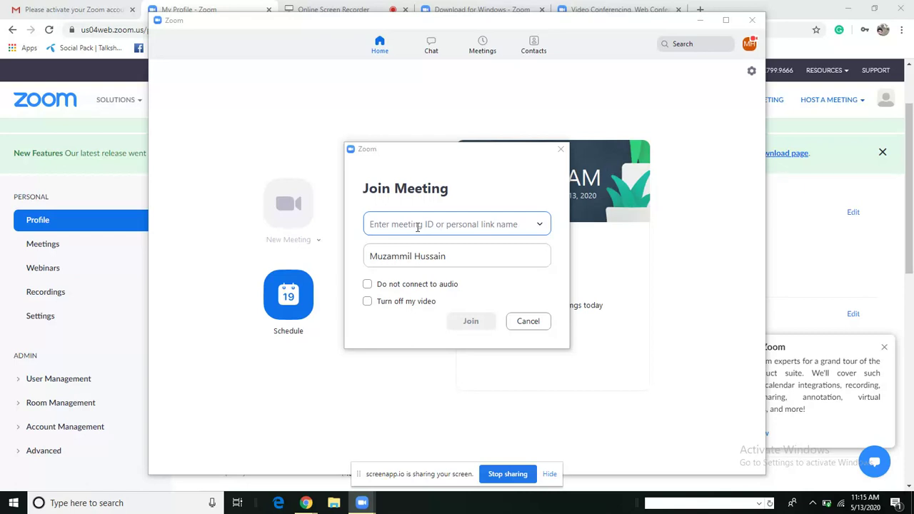
pyautogui.write('447 ')
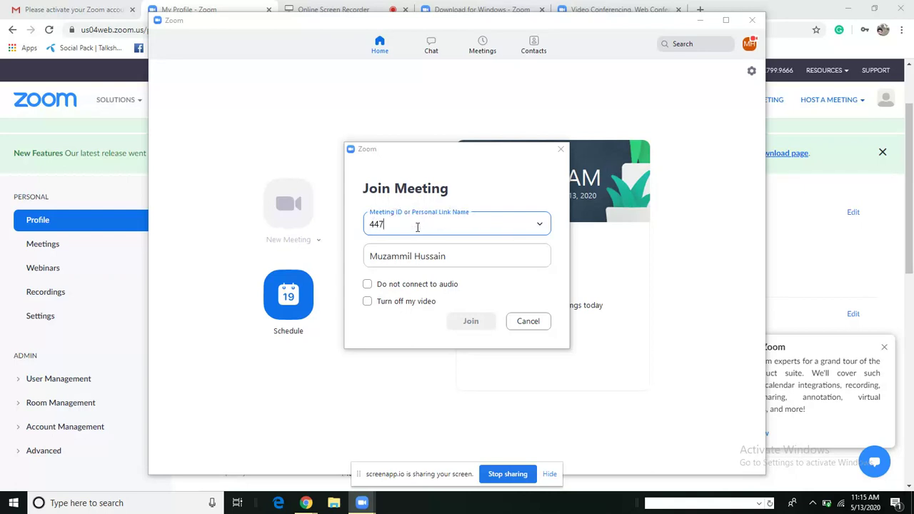
pyautogui.write('660 8570')
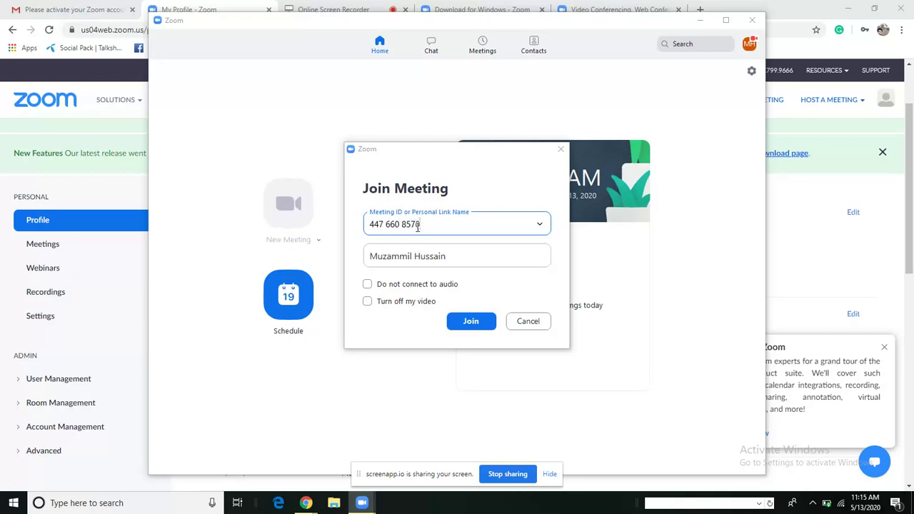
pyautogui.click(367, 305)
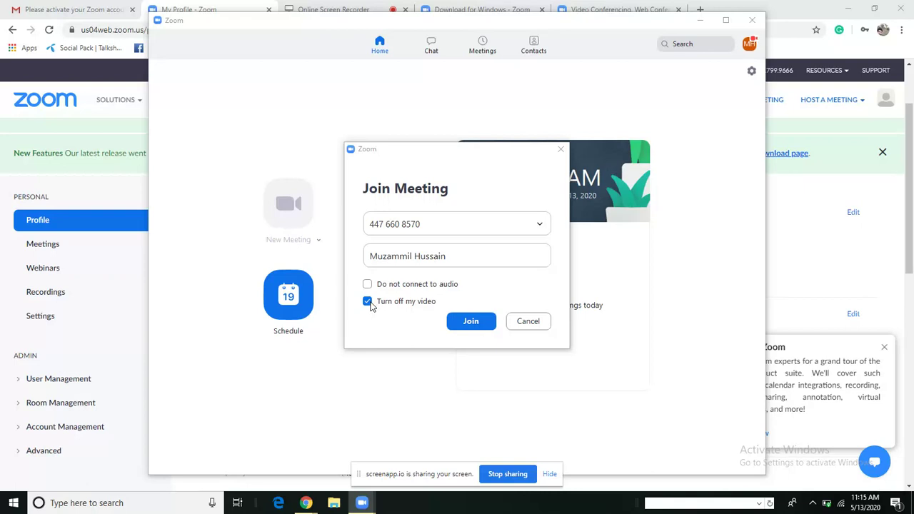
pyautogui.click(469, 322)
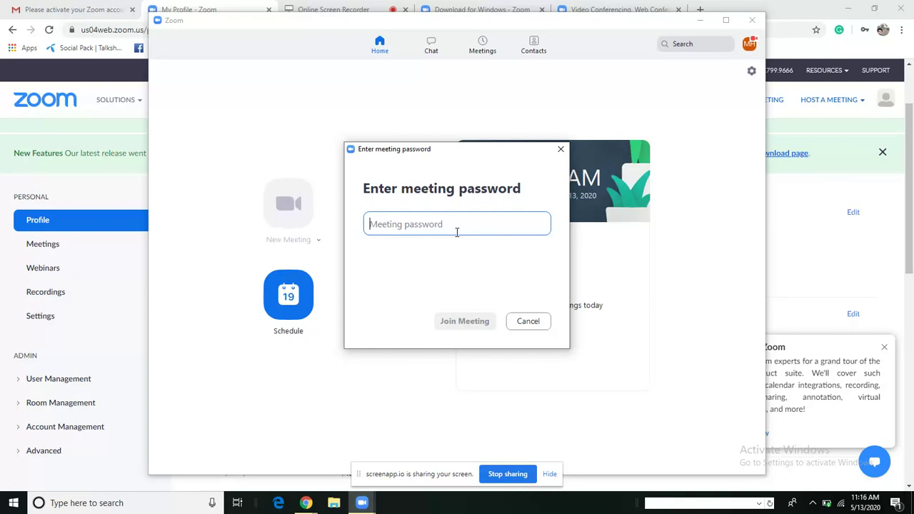
# Enter the meeting password and retry it after it is rejected.
pyautogui.write('*')
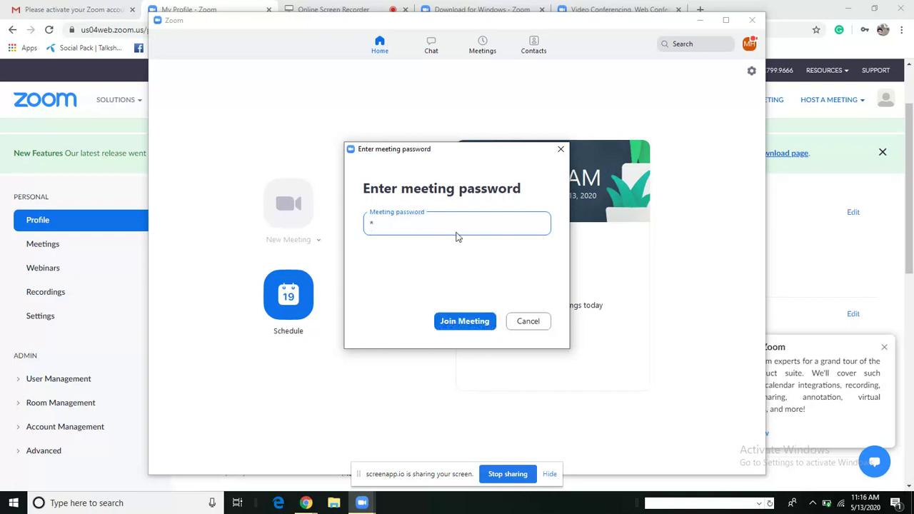
pyautogui.press('Return')
pyautogui.write('****')
pyautogui.click(474, 322)
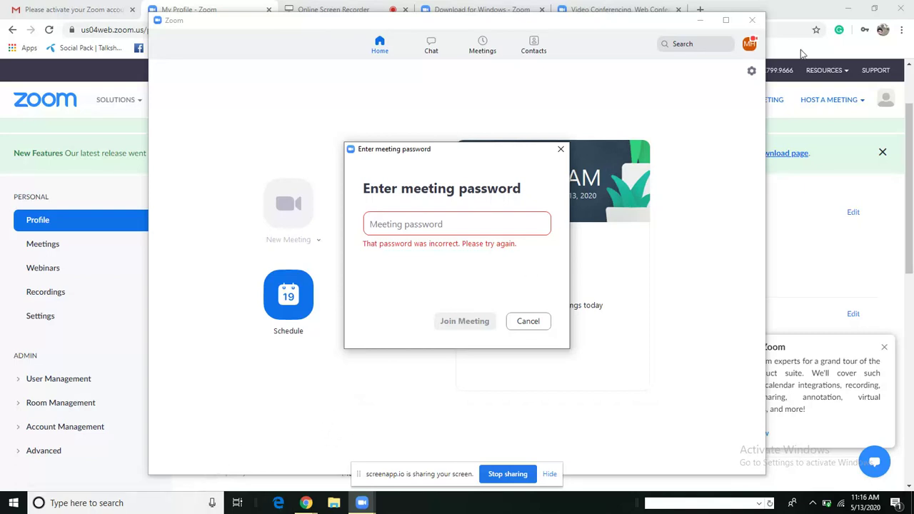
# Minimize the Zoom and browser windows and cancel the meeting password prompt.
pyautogui.click(701, 22)
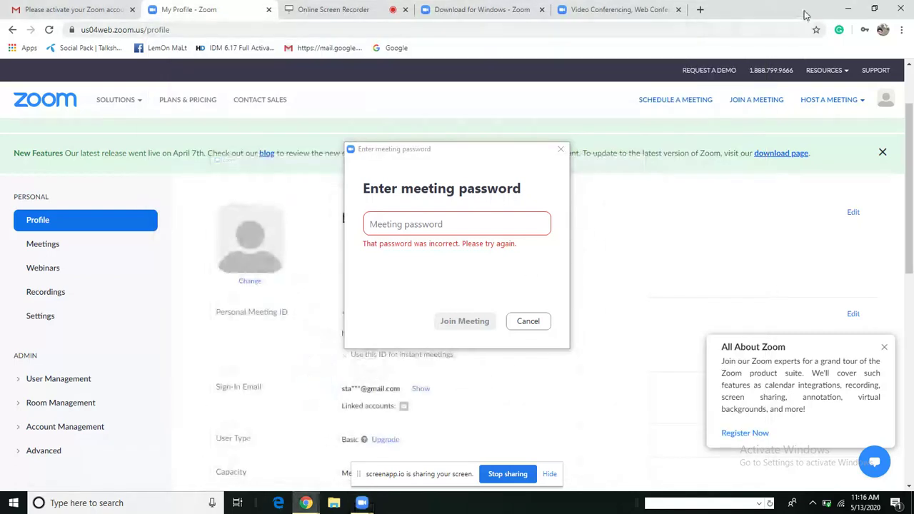
pyautogui.click(848, 8)
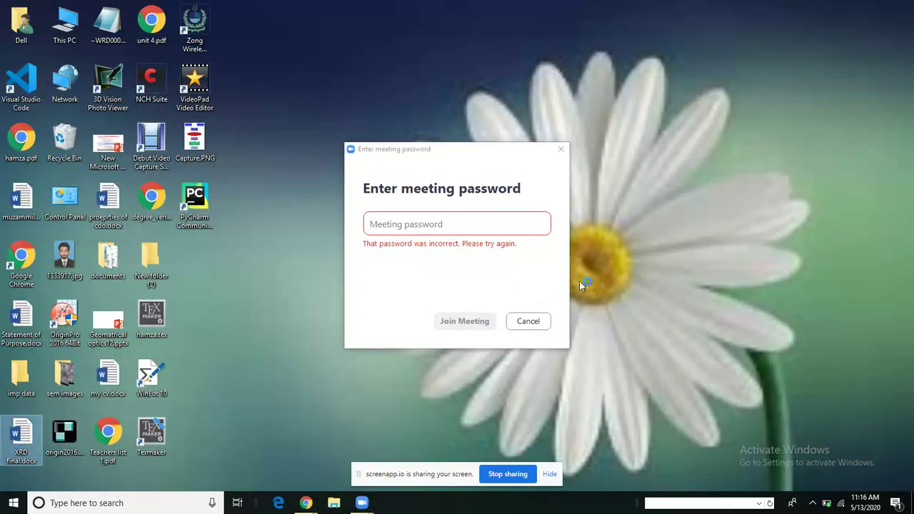
pyautogui.click(528, 322)
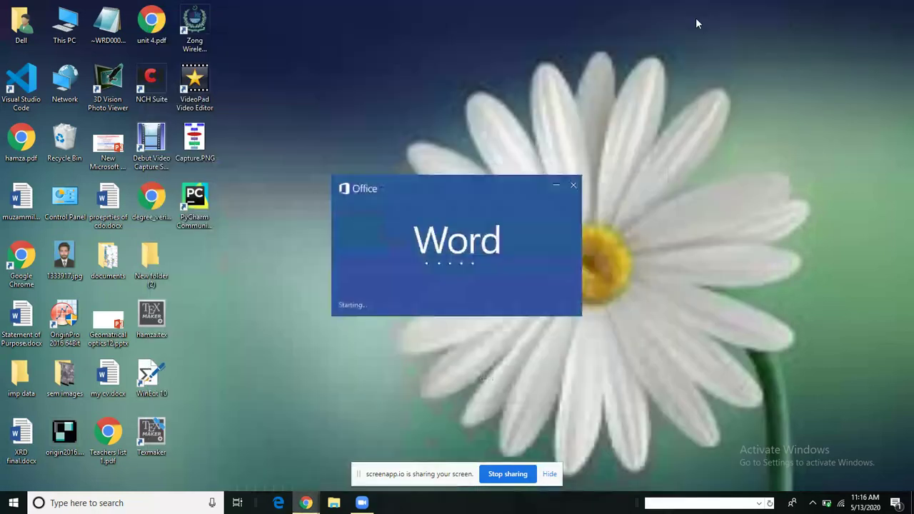
# Minimize Zoom and dismiss the Office activation notice over XRD final.docx.
pyautogui.click(698, 19)
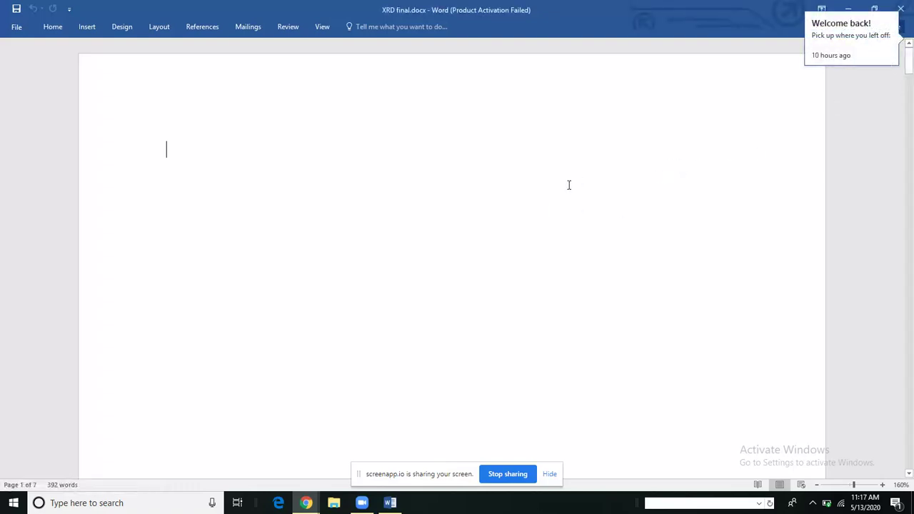
pyautogui.scroll(-1, 910, 46)
pyautogui.scroll(-2, 907, 93)
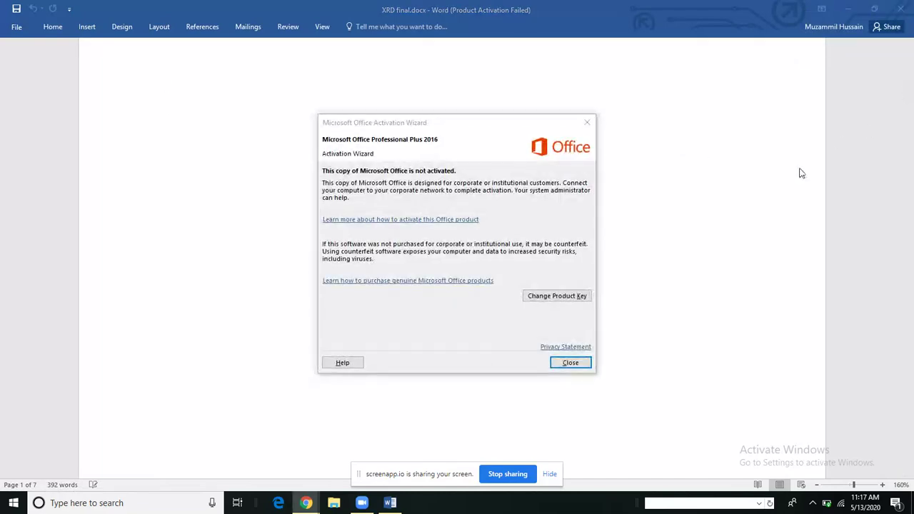
pyautogui.click(569, 360)
pyautogui.moveTo(910, 75); pyautogui.dragTo(909, 61)
# Scroll XRD final.docx down to the Google Play ZOOM Cloud Meetings install screenshots.
pyautogui.scroll(-10, 654, 229)
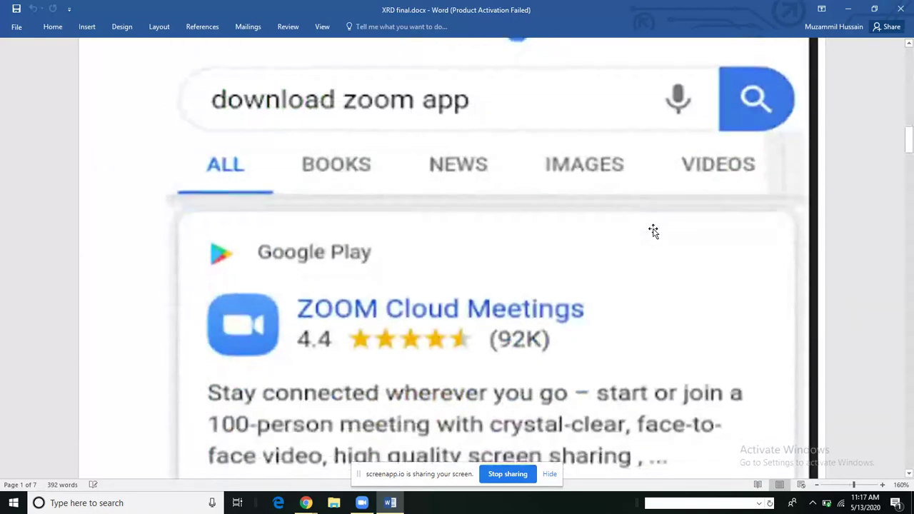
pyautogui.scroll(3, 310, 184)
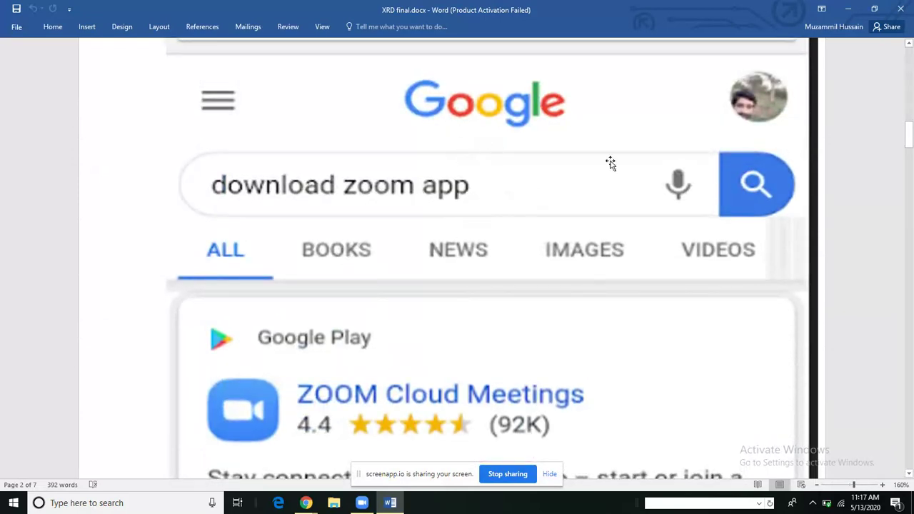
pyautogui.scroll(-1, 402, 270)
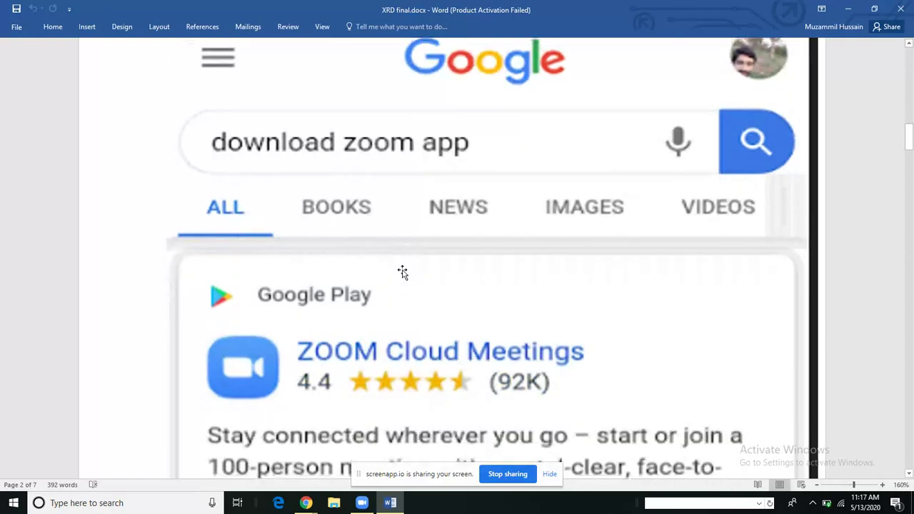
pyautogui.scroll(-2, 403, 269)
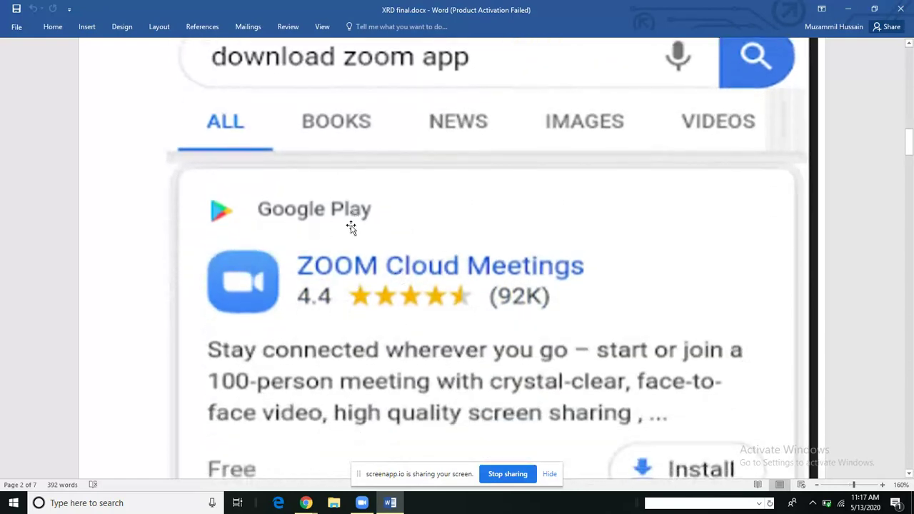
pyautogui.scroll(-1, 463, 260)
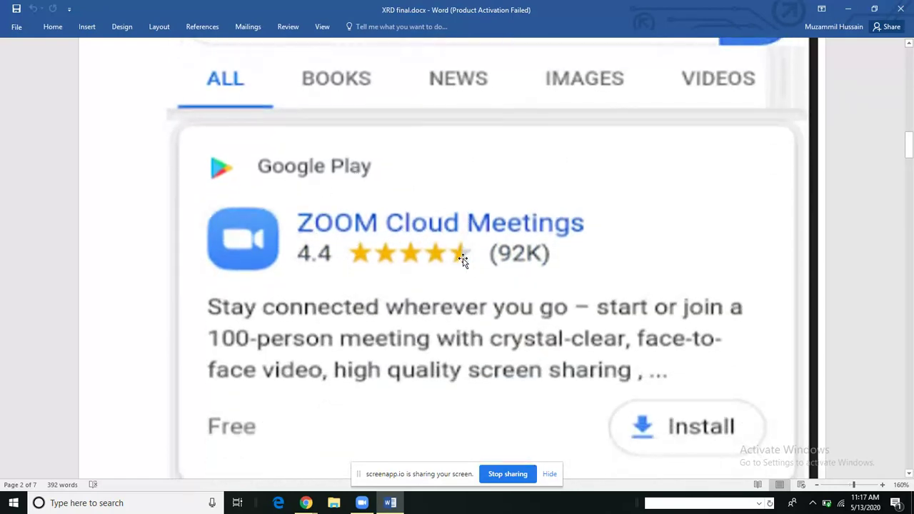
pyautogui.scroll(-1, 463, 260)
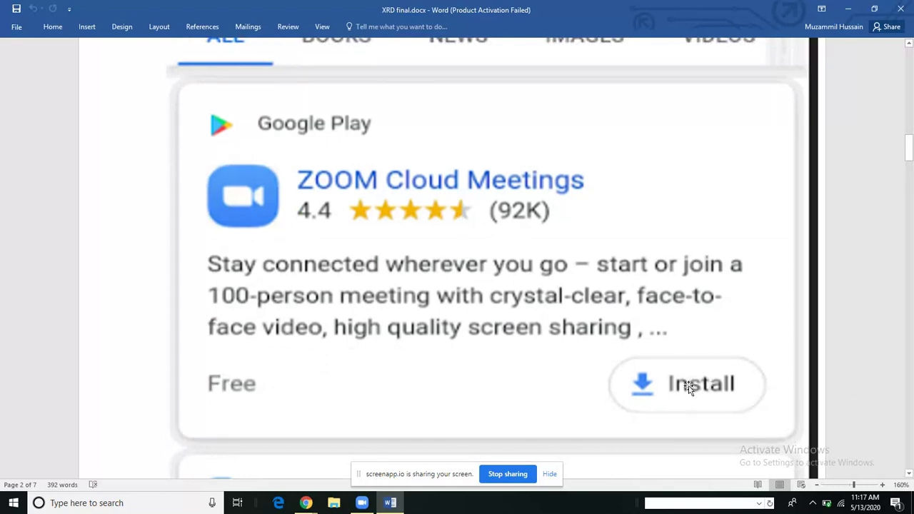
pyautogui.scroll(1, 683, 368)
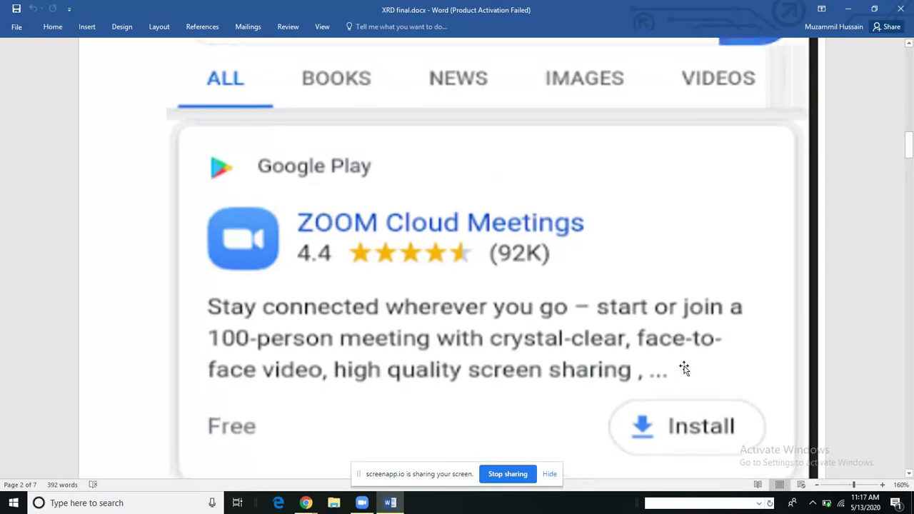
pyautogui.scroll(-10, 684, 368)
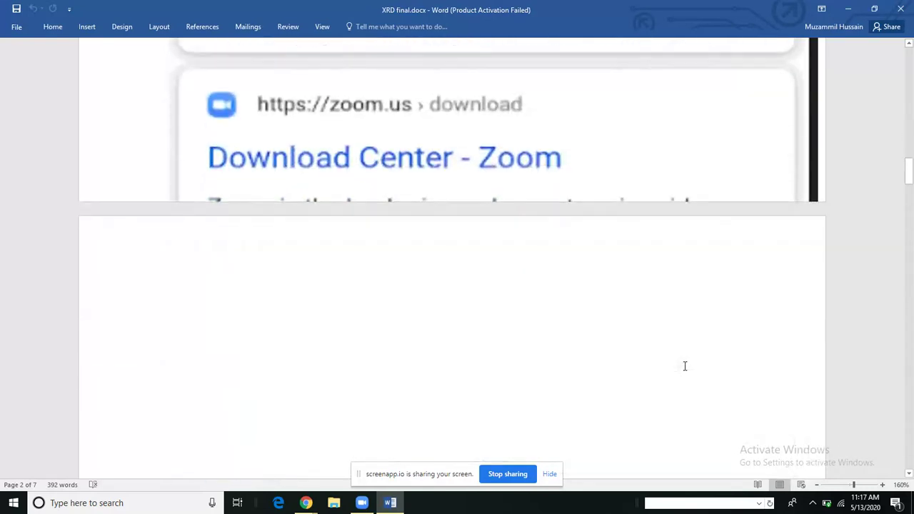
pyautogui.scroll(-3, 684, 366)
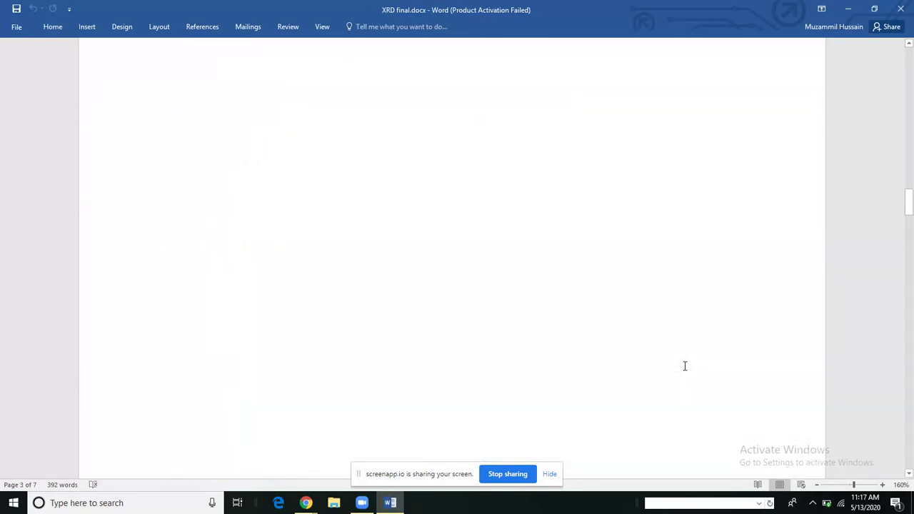
pyautogui.scroll(-8, 684, 366)
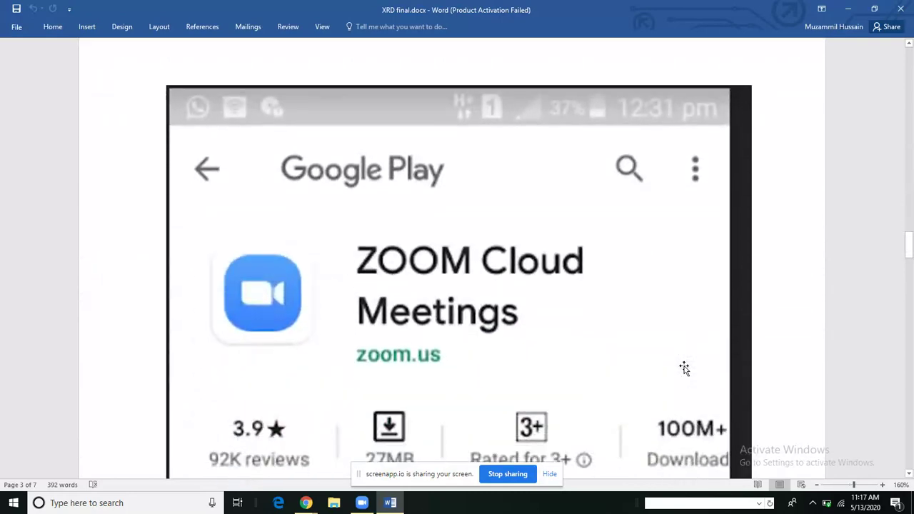
pyautogui.scroll(-3, 684, 367)
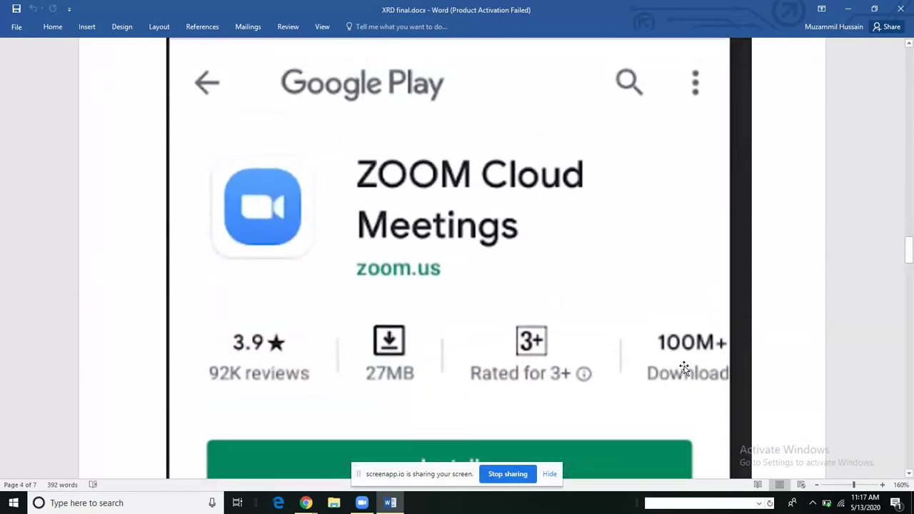
pyautogui.scroll(3, 571, 365)
pyautogui.scroll(-4, 571, 366)
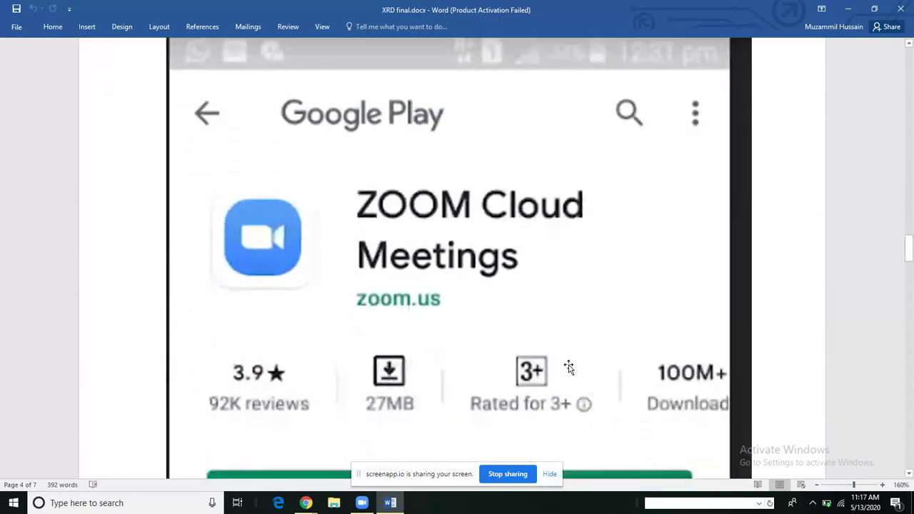
pyautogui.scroll(-1, 550, 375)
pyautogui.scroll(1, 504, 385)
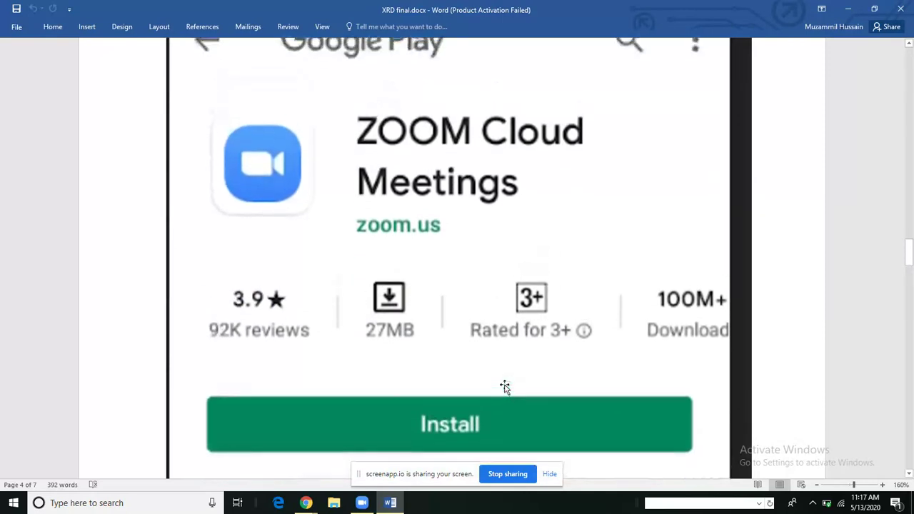